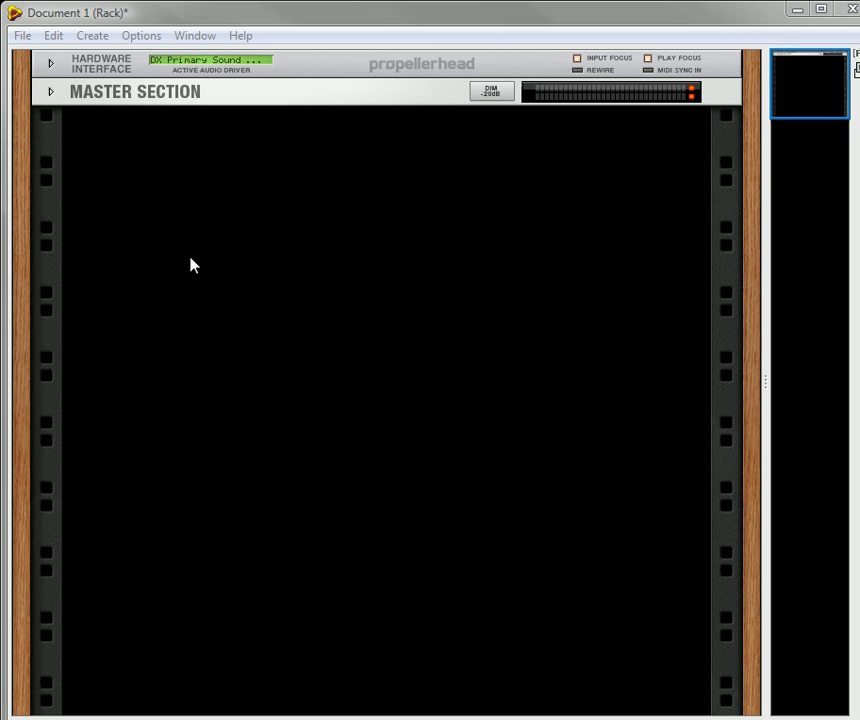
Step: Add a Malström synthesizer to the empty rack from the right-click device list
right_click(189, 163)
click(277, 305)
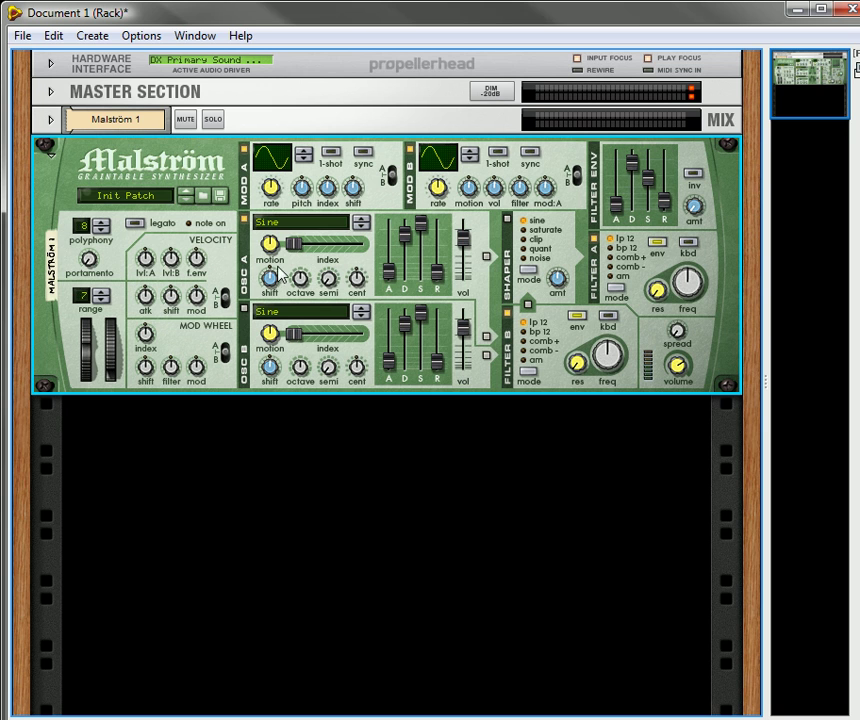
Step: Set oscillator A's graintable to Voice: Elektronik
click(330, 228)
scroll(394, 541, down, 1)
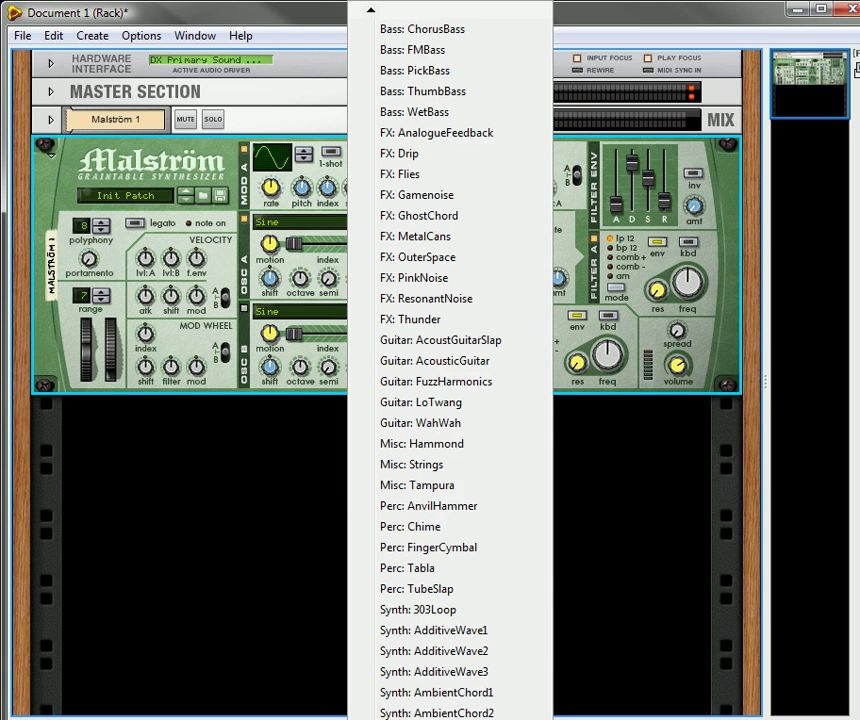
scroll(465, 370, down, 18)
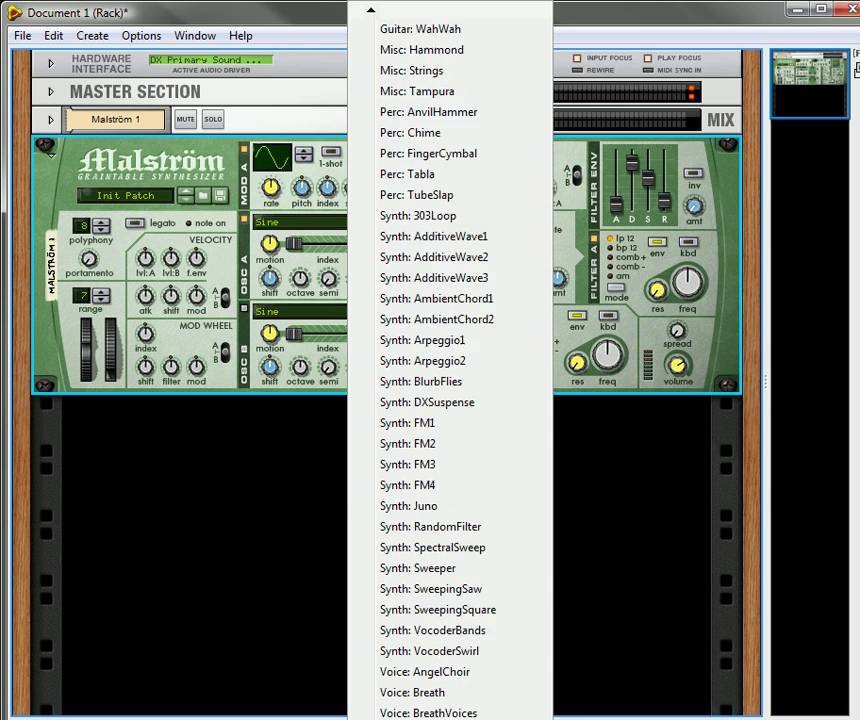
scroll(448, 553, down, 16)
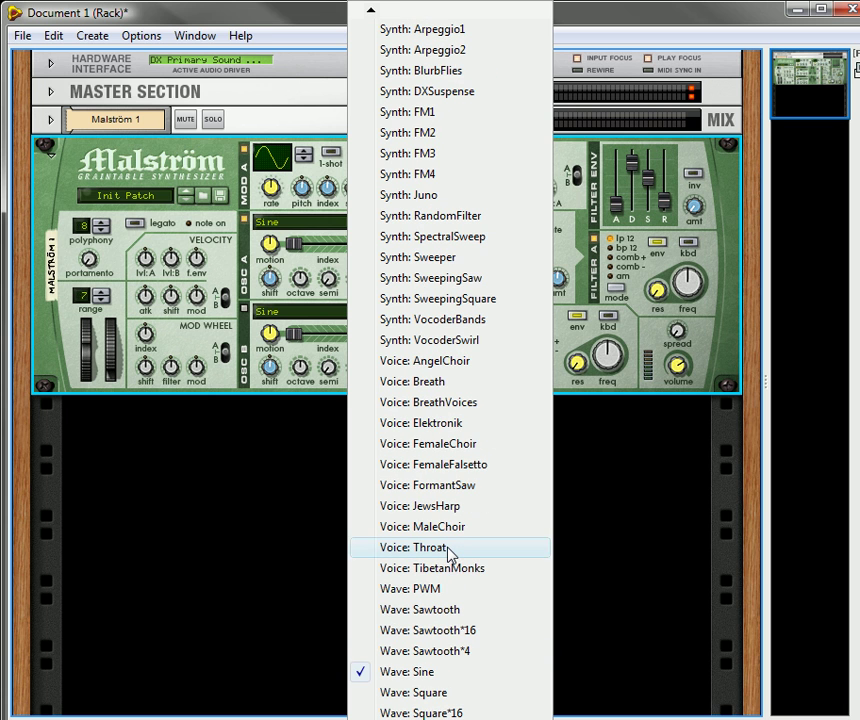
click(437, 424)
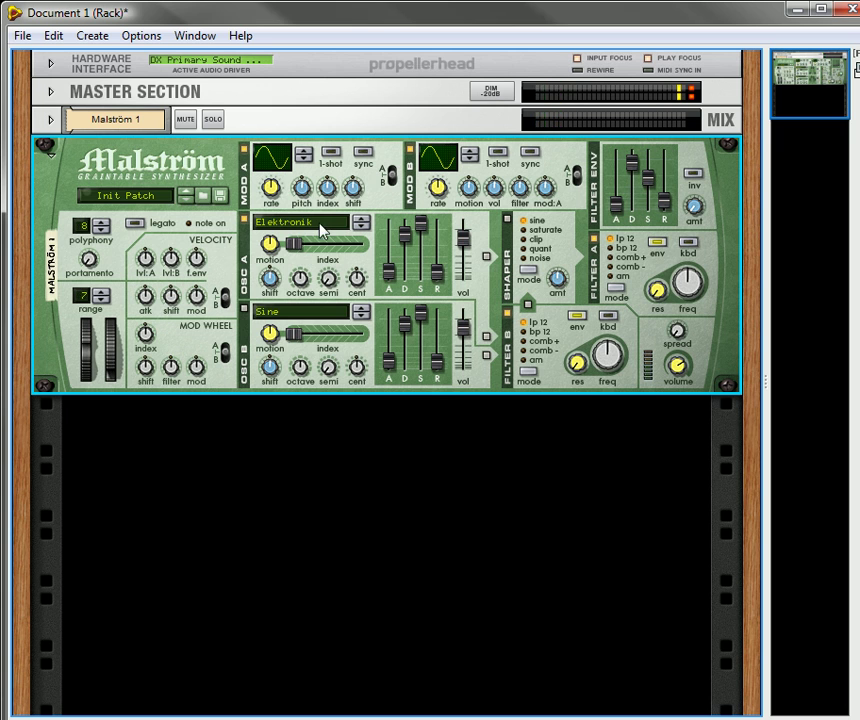
Step: Set oscillator A's motion to -46 and index to 18, and change modulator A's curve
mouse_move(269, 249)
mouse_down()
mouse_move(272, 278)
mouse_move(268, 269)
mouse_up()
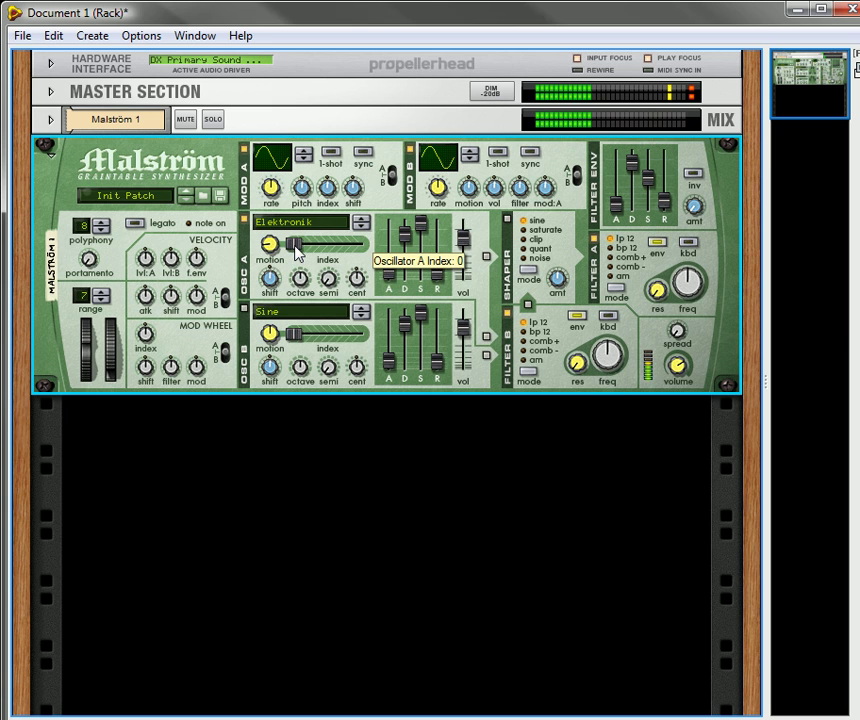
drag(298, 251, 334, 262)
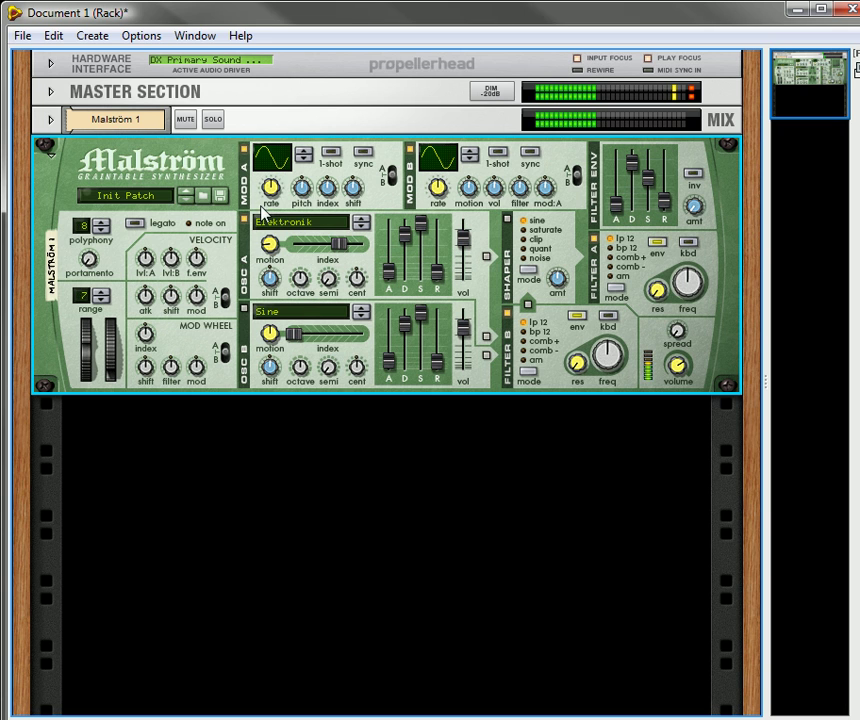
drag(284, 161, 298, 111)
Step: Step modulator A's curve twice, sync it to tempo, and set its pitch amount to 34
click(303, 153)
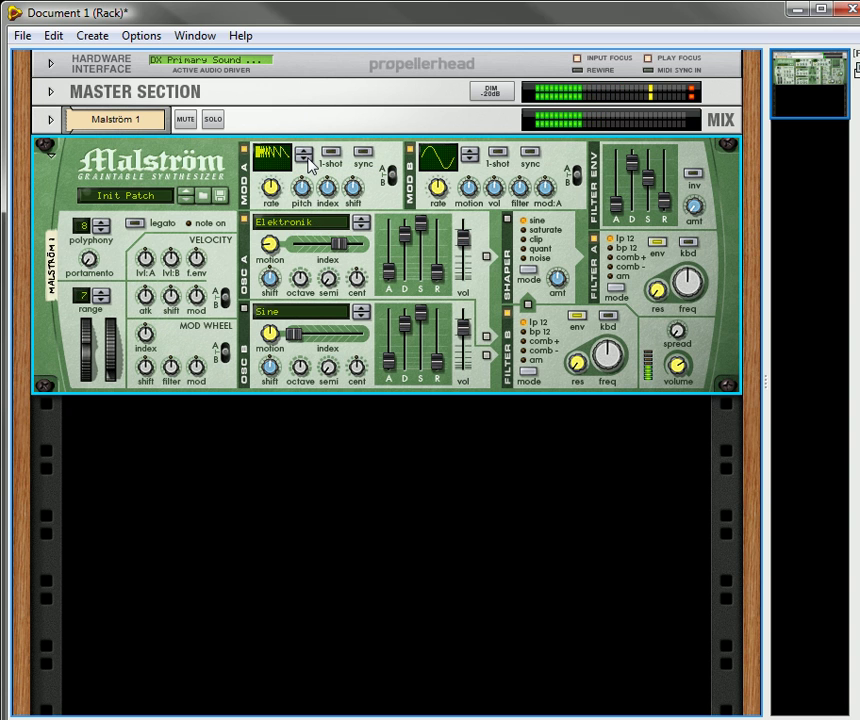
click(306, 157)
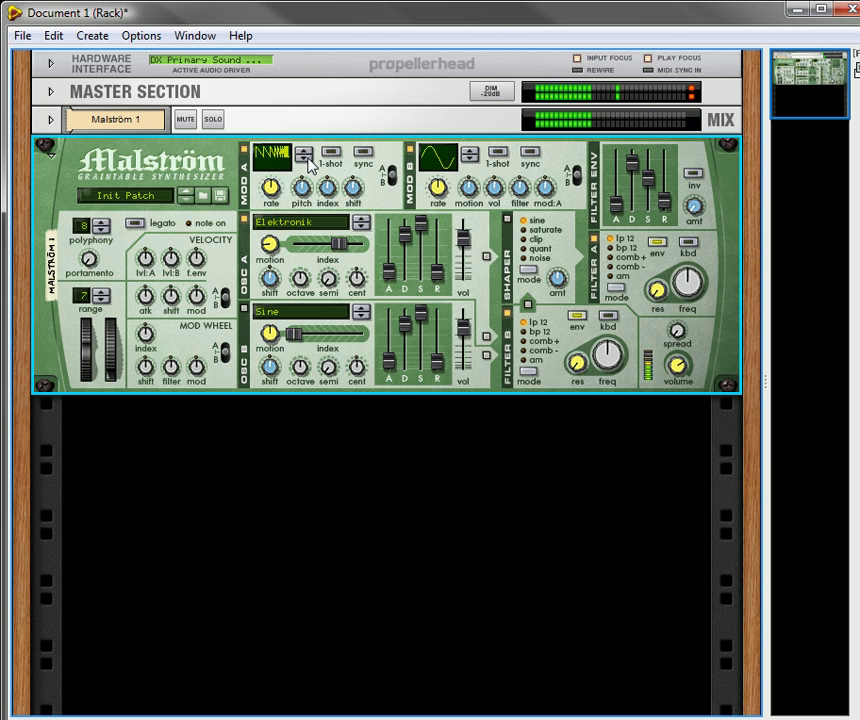
click(364, 154)
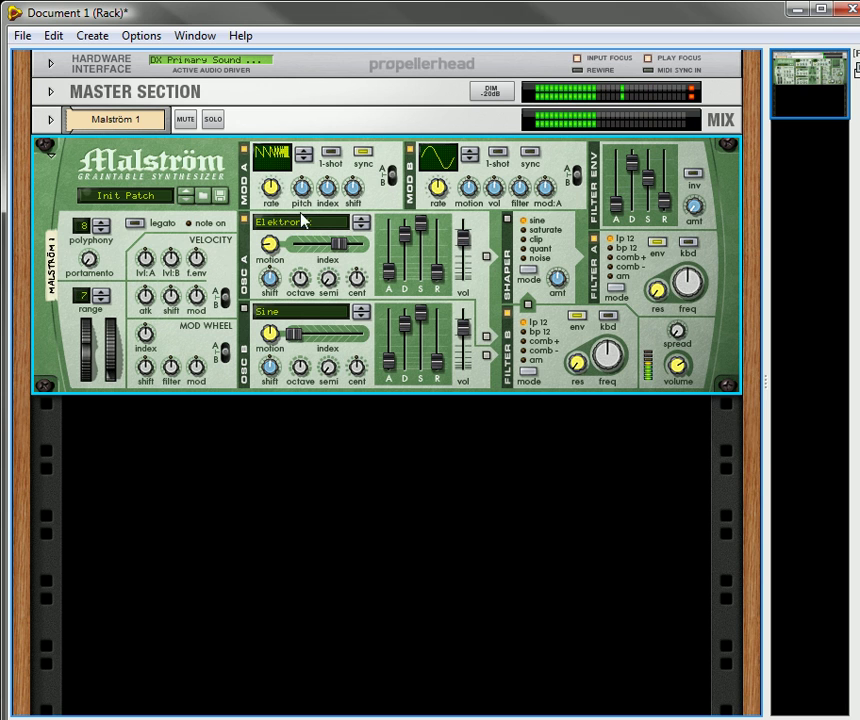
drag(307, 190, 347, 170)
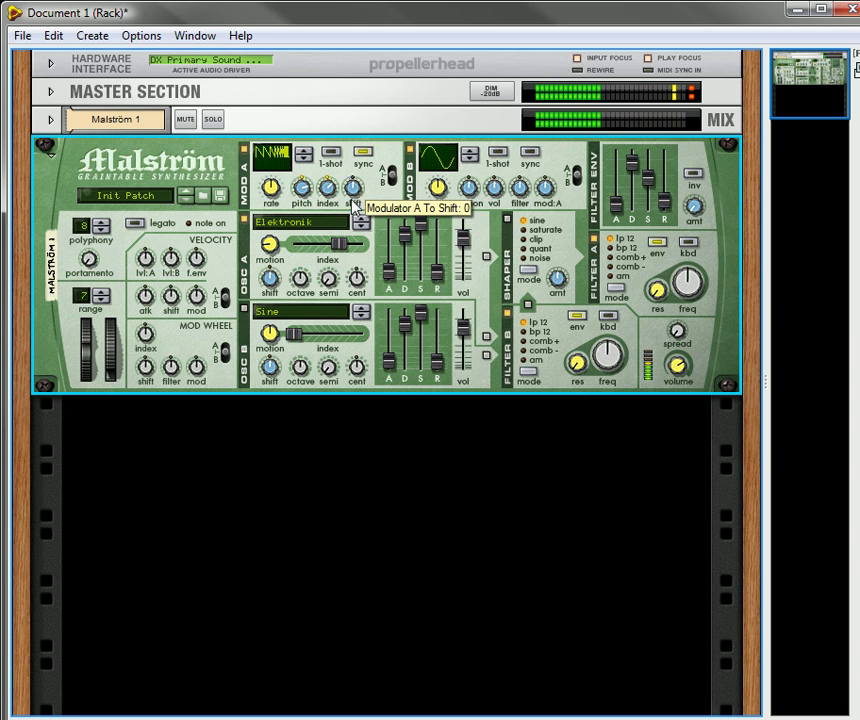
Step: Set modulator A's shift to -24 and raise modulator B's motion and modulator A amounts
drag(362, 188, 373, 227)
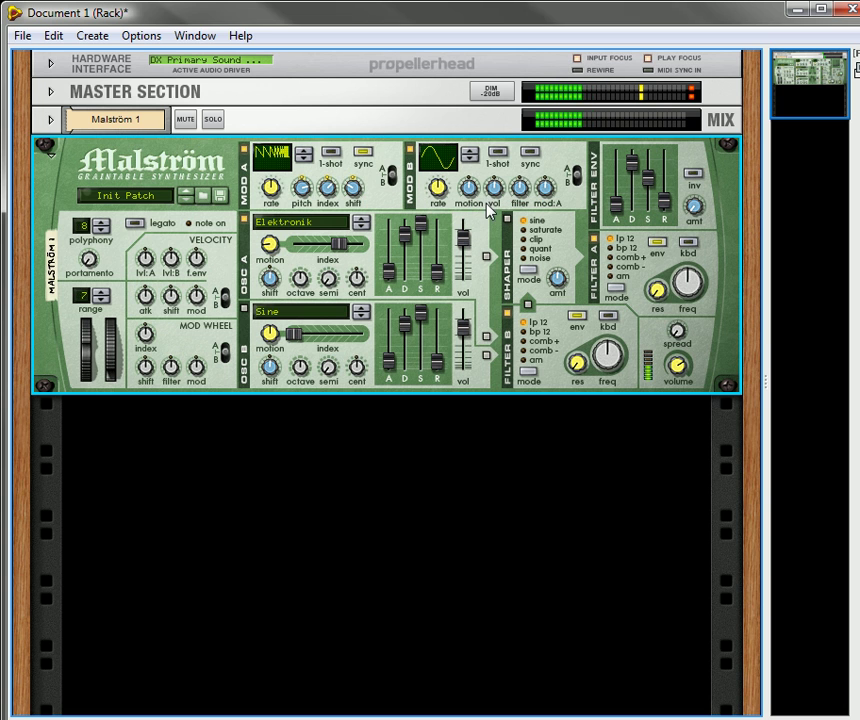
drag(479, 186, 481, 243)
drag(548, 208, 494, 183)
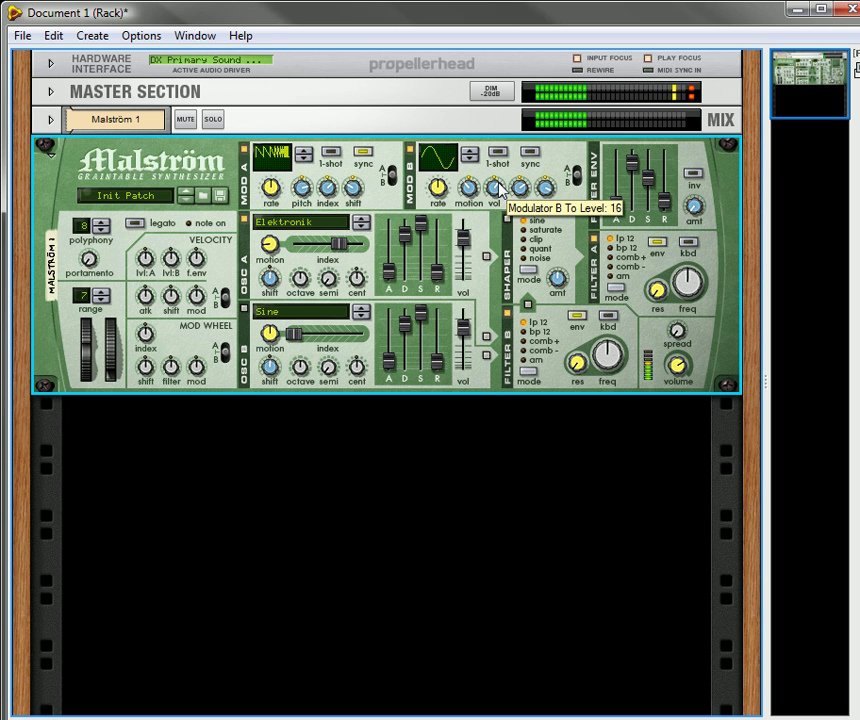
Step: Reshape oscillator A's envelope, shorten its release, adjust its index, and reset its shift to 0
drag(447, 284, 447, 266)
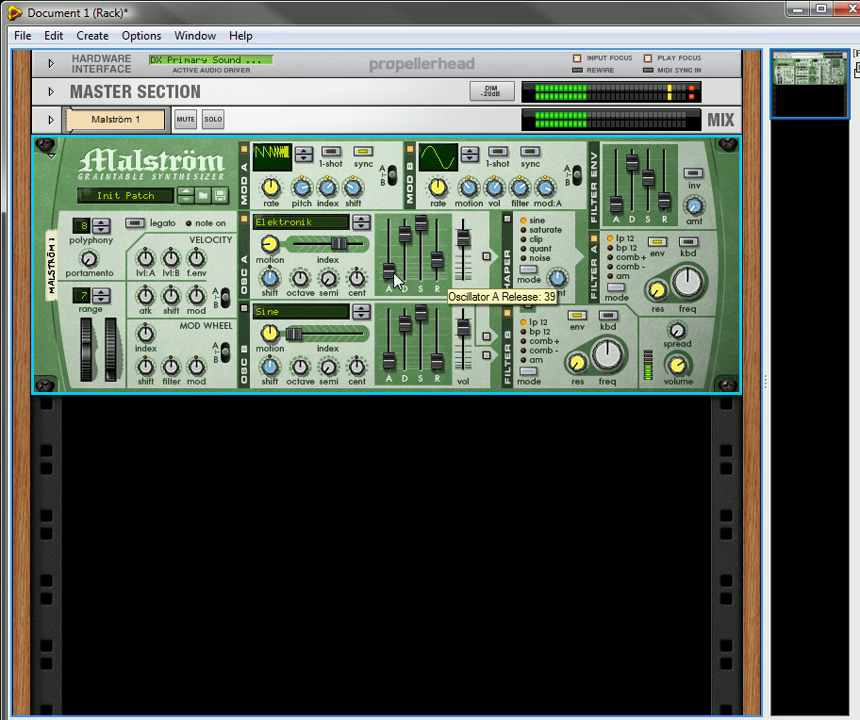
drag(289, 281, 307, 328)
drag(437, 258, 417, 272)
mouse_move(338, 249)
drag(323, 249, 345, 249)
drag(283, 273, 270, 294)
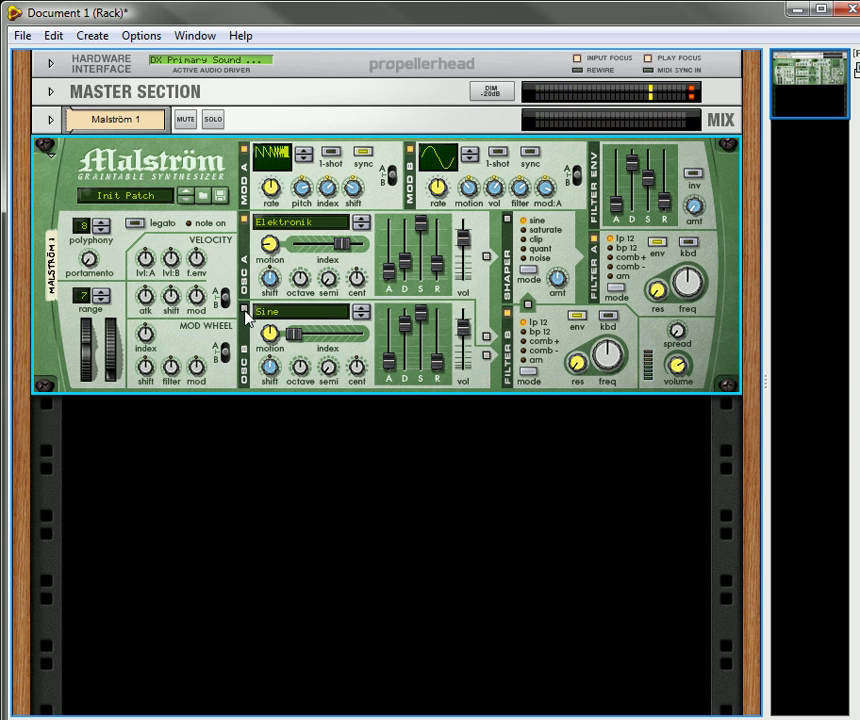
Step: Set oscillator B's graintable to Voice: JewsHarp
click(322, 318)
scroll(450, 500, down, 1)
scroll(450, 400, down, 15)
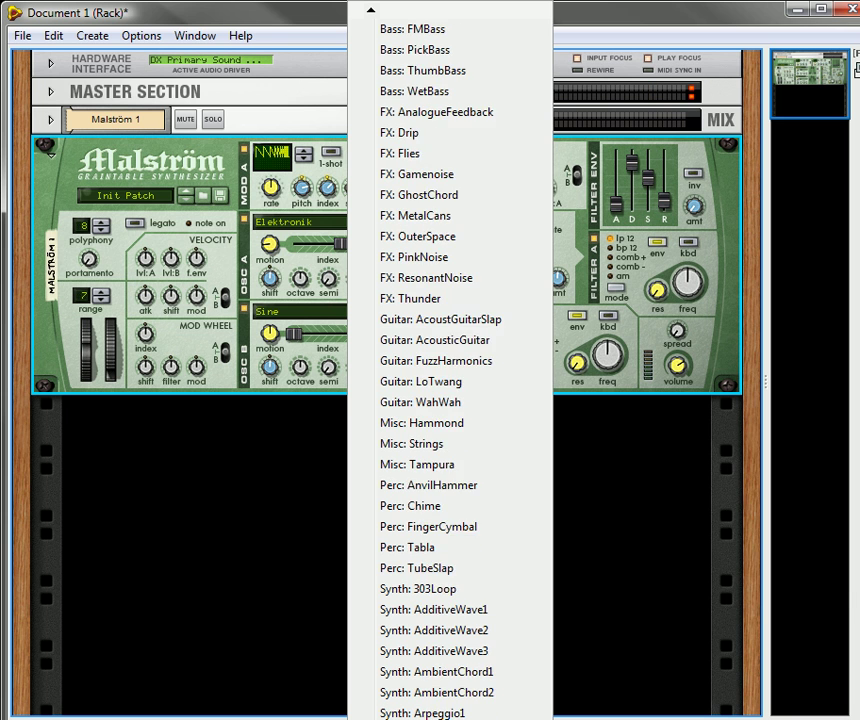
scroll(440, 655, down, 13)
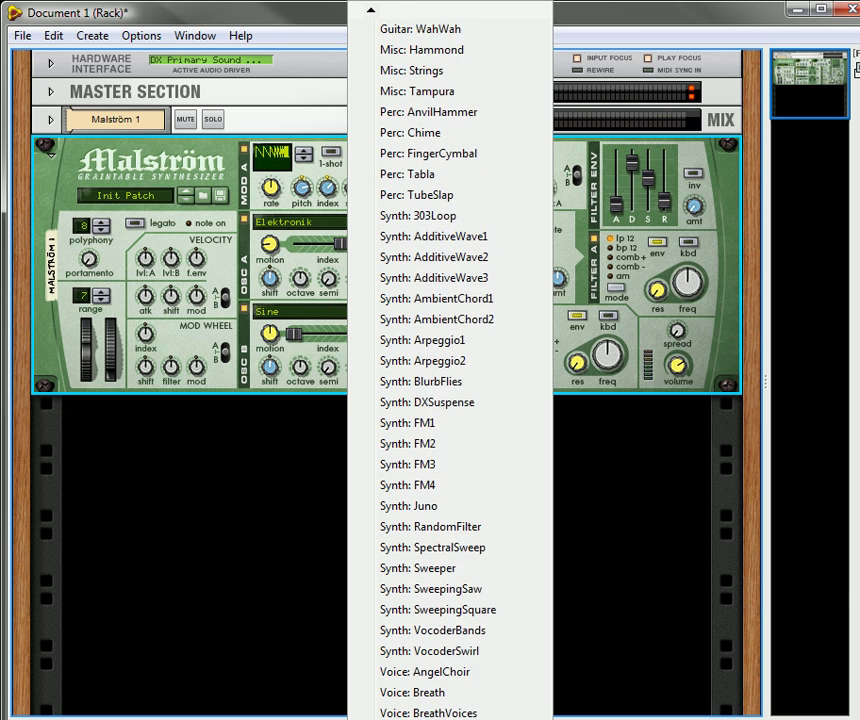
click(443, 652)
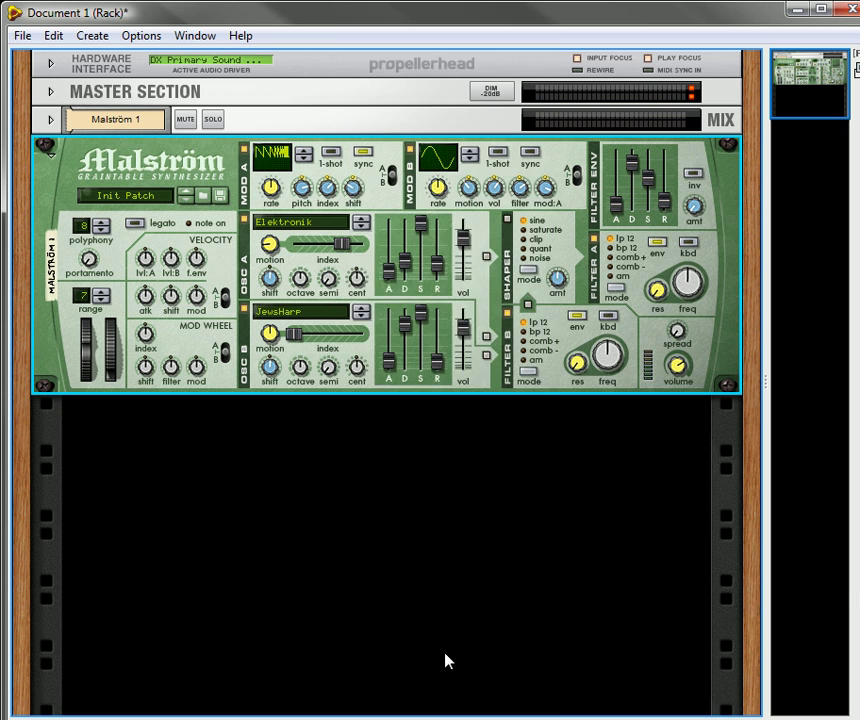
mouse_move(320, 338)
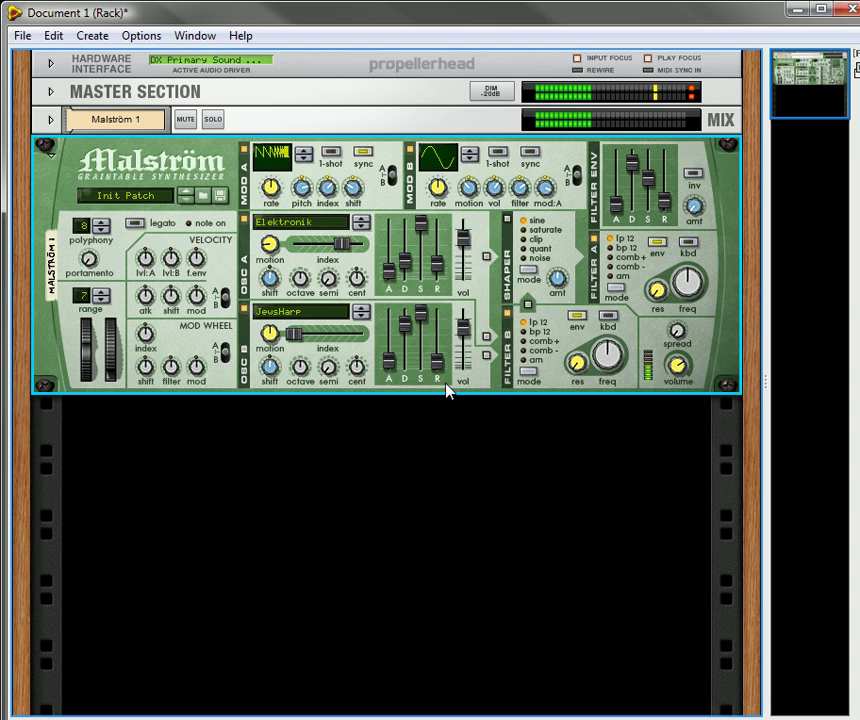
Step: Step modulator B's curve from sine to the square-stepped curve 14
drag(468, 166, 458, 143)
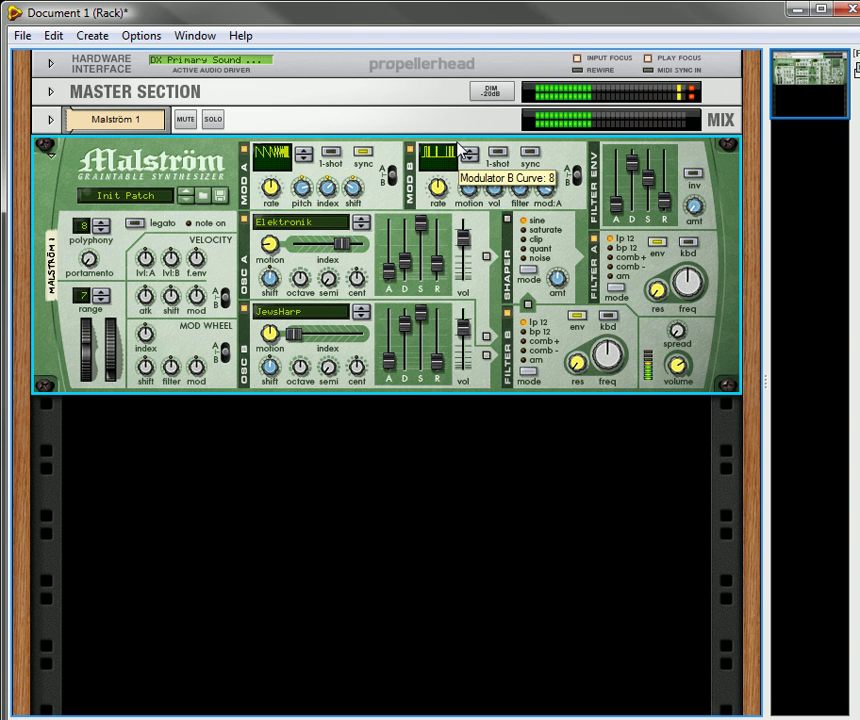
scroll(458, 143, up, 1)
scroll(457, 143, up, 2)
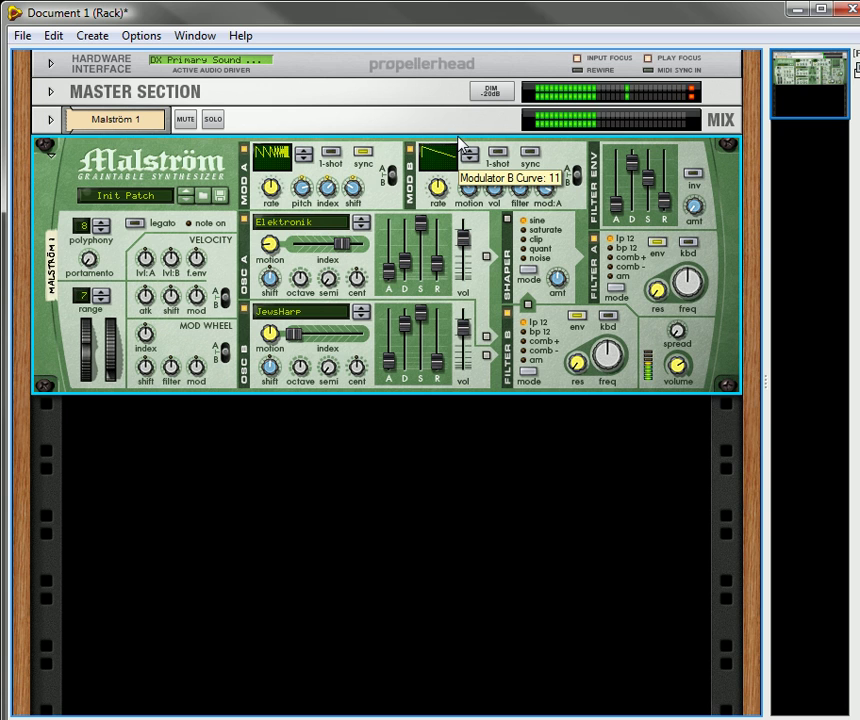
scroll(456, 143, down, 2)
drag(456, 140, 461, 113)
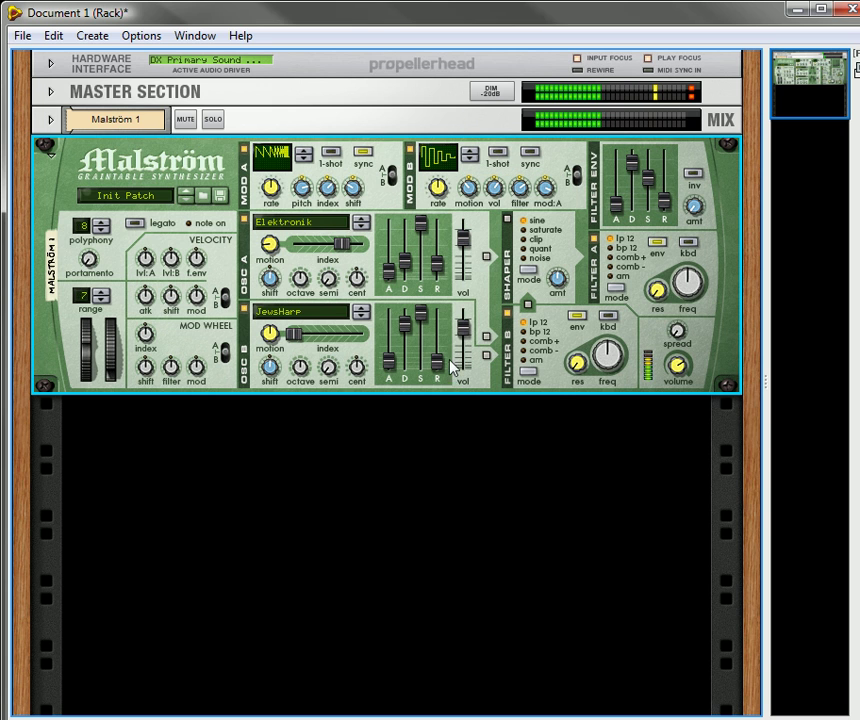
Step: Lengthen oscillator B's release, cut its decay to 41, and raise then lower its index
drag(442, 360, 441, 347)
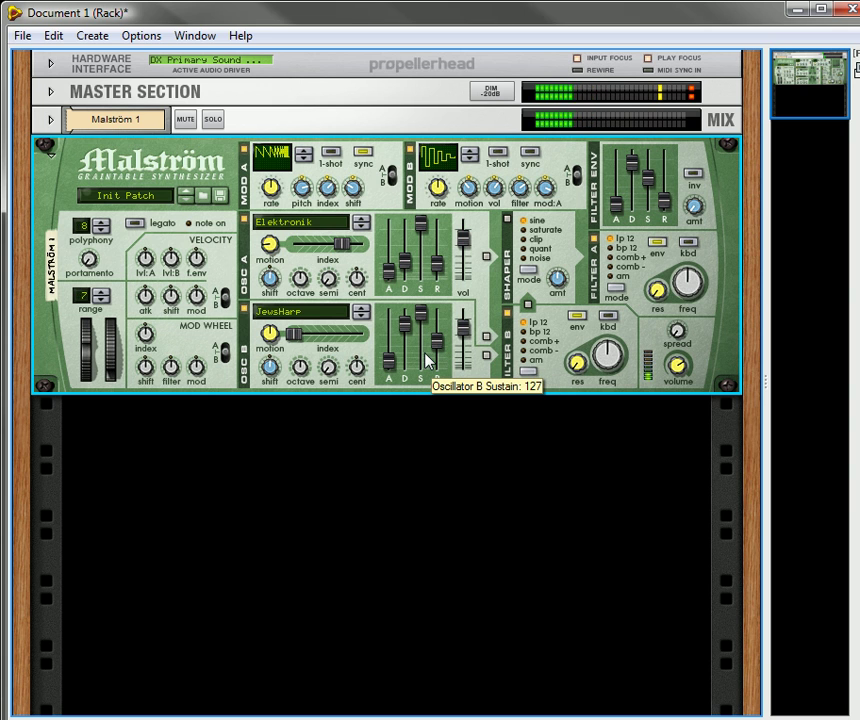
drag(401, 363, 425, 327)
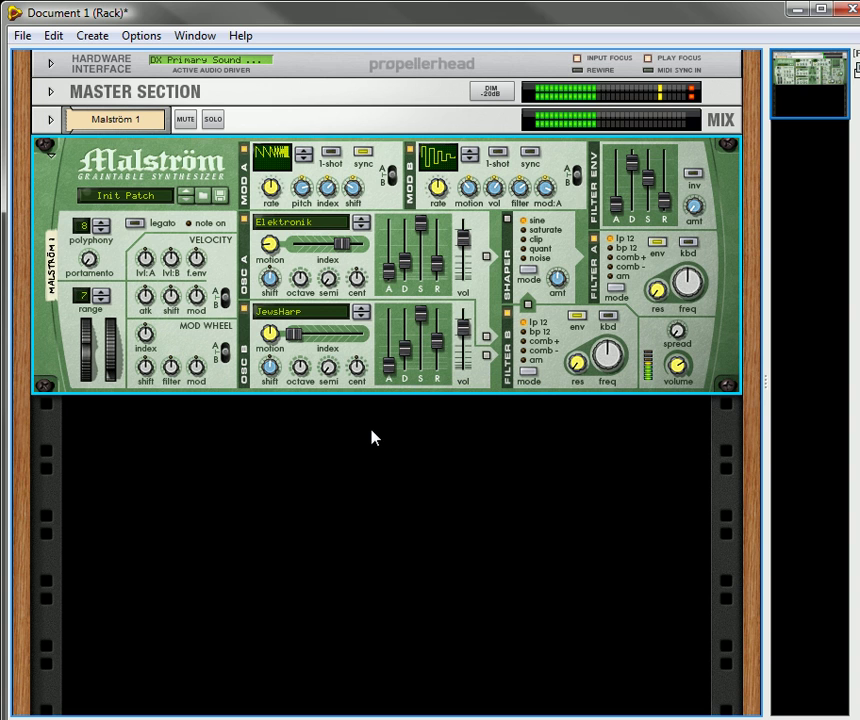
drag(283, 340, 355, 350)
drag(350, 348, 328, 365)
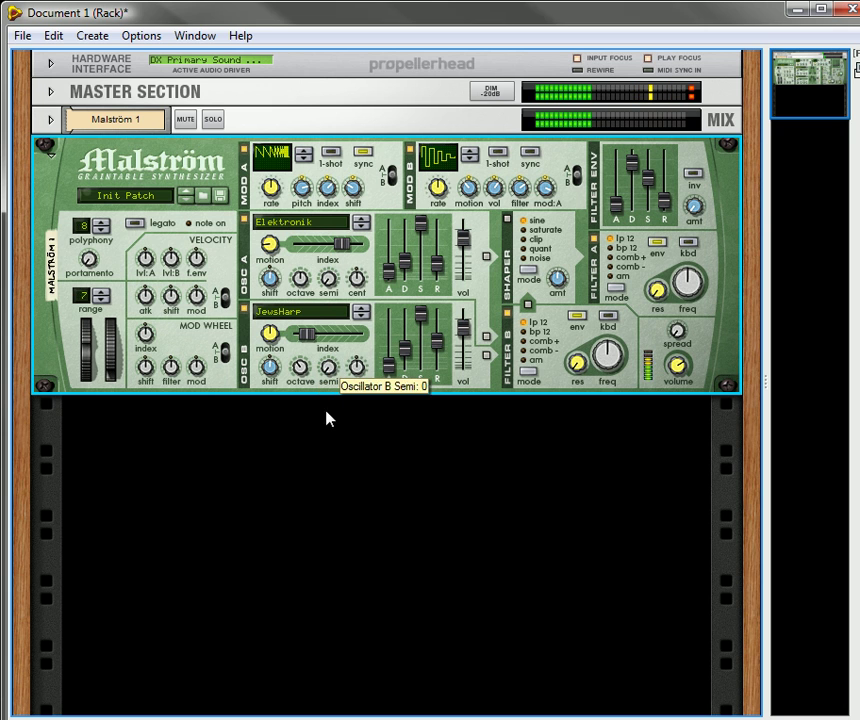
Step: Set oscillator B's octave to 3, shift to -20, and motion to 24
drag(304, 364, 300, 318)
drag(265, 368, 320, 207)
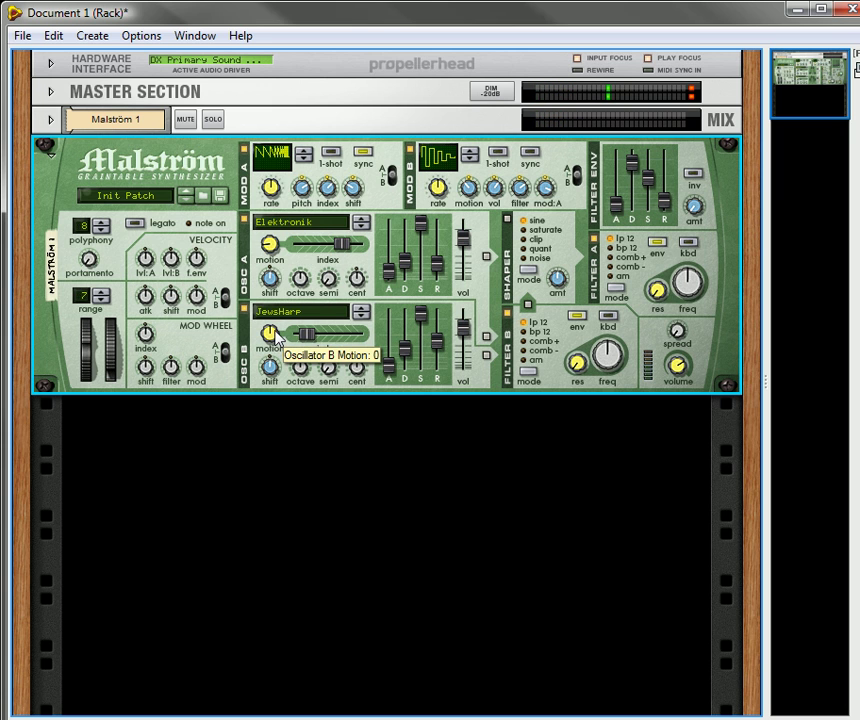
drag(277, 338, 281, 325)
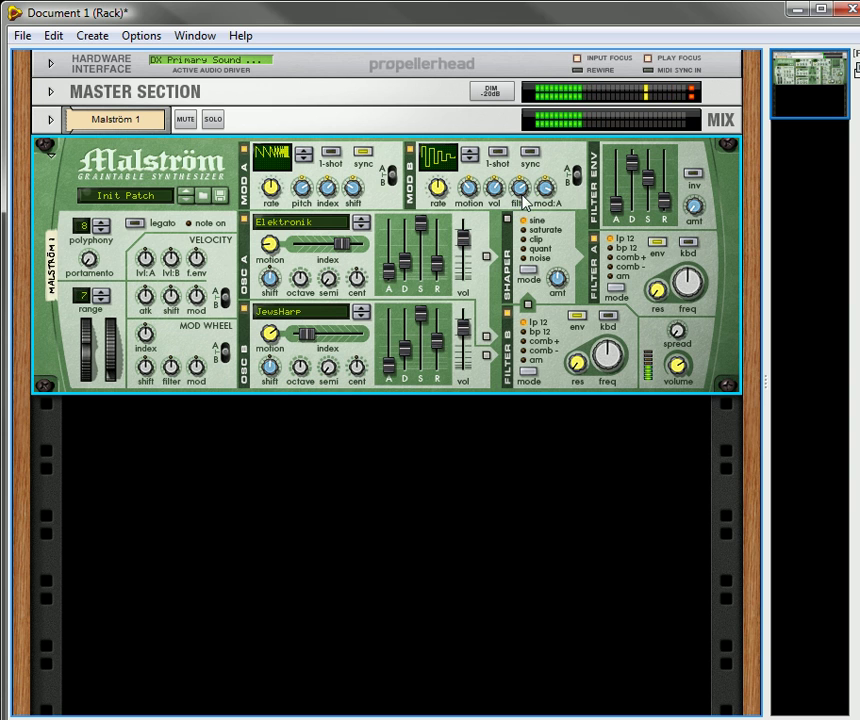
mouse_move(523, 197)
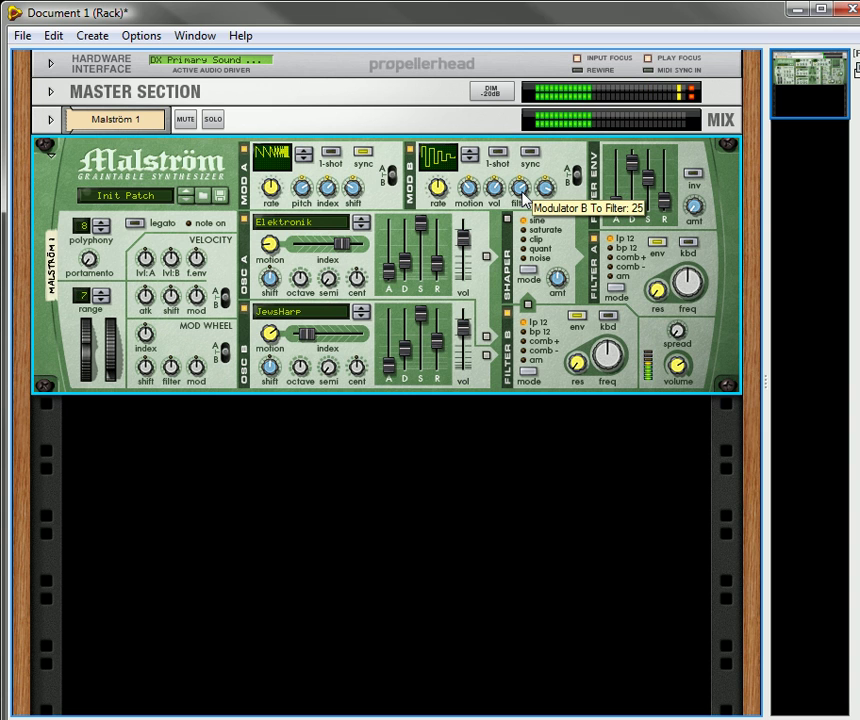